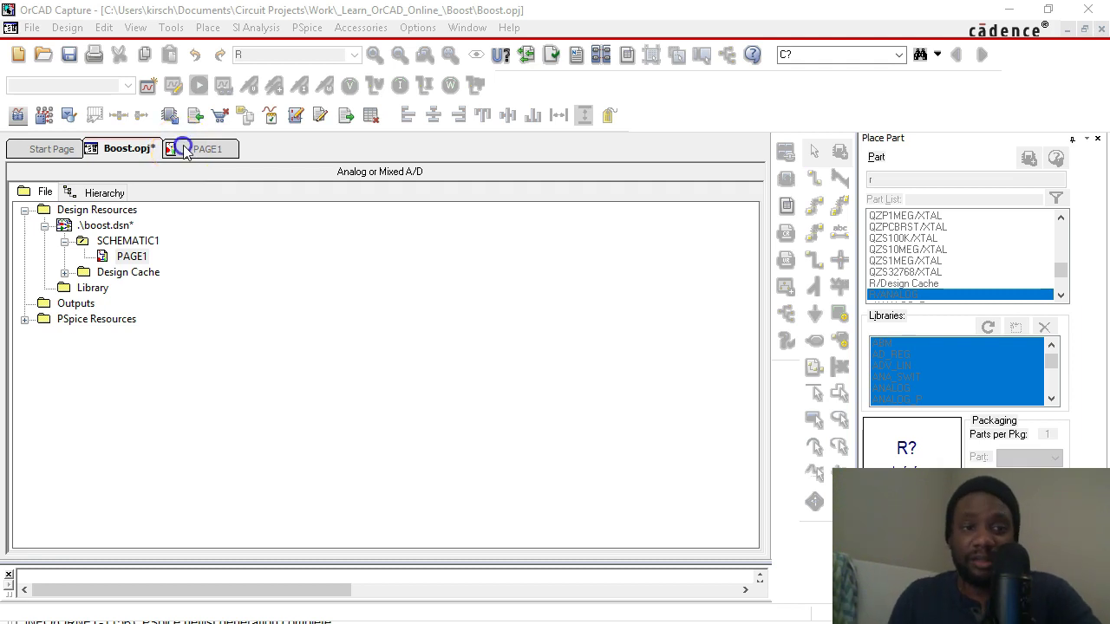
# Step: Open the PAGE1 schematic and zoom in on the LM3478 boost converter circuit
pyautogui.doubleClick(157, 253)
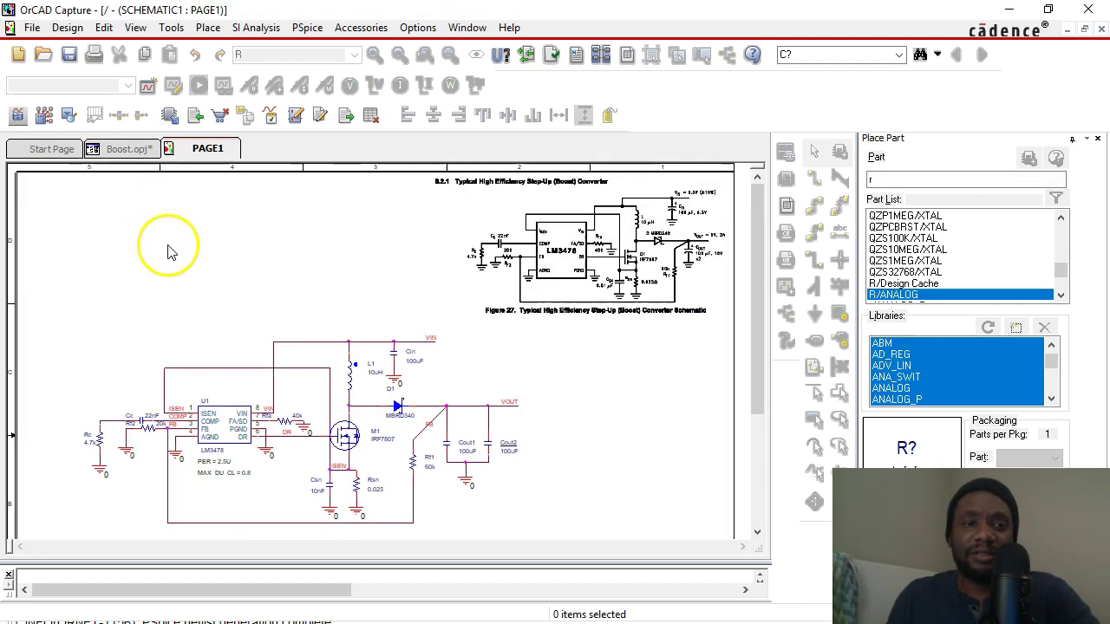
pyautogui.click(172, 248)
pyautogui.press('o')
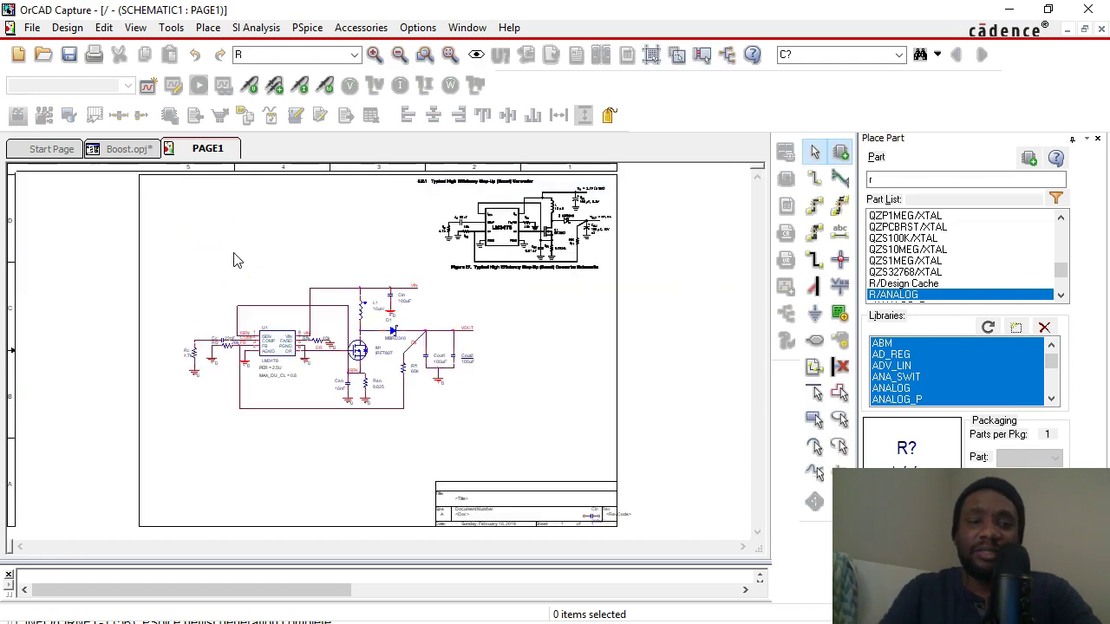
pyautogui.press('i')
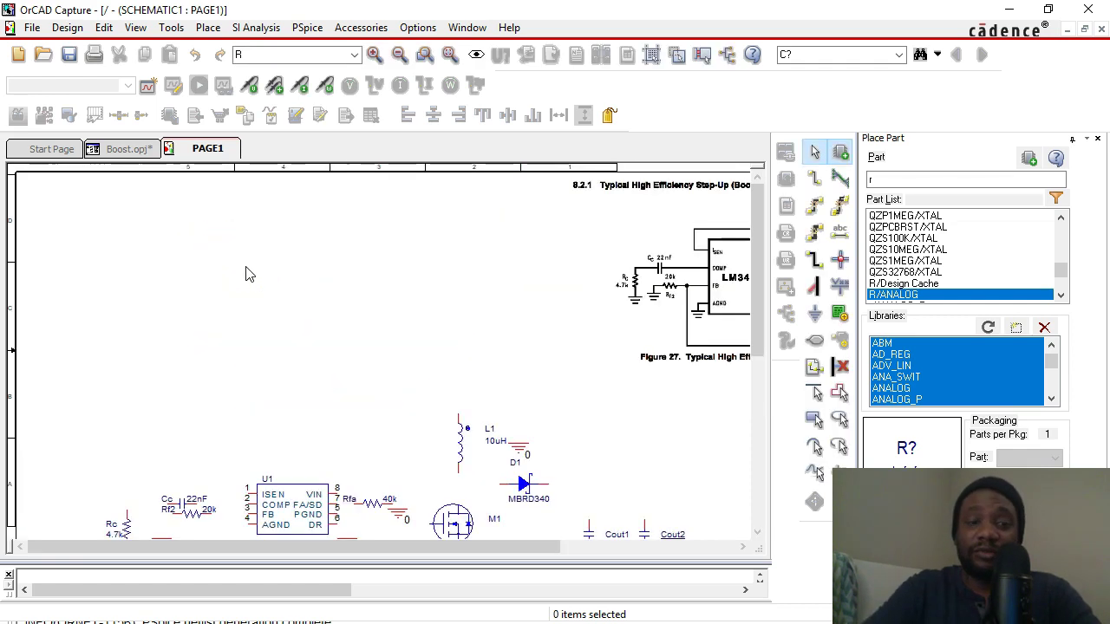
pyautogui.click(359, 279)
pyautogui.scroll(-3, 366, 282)
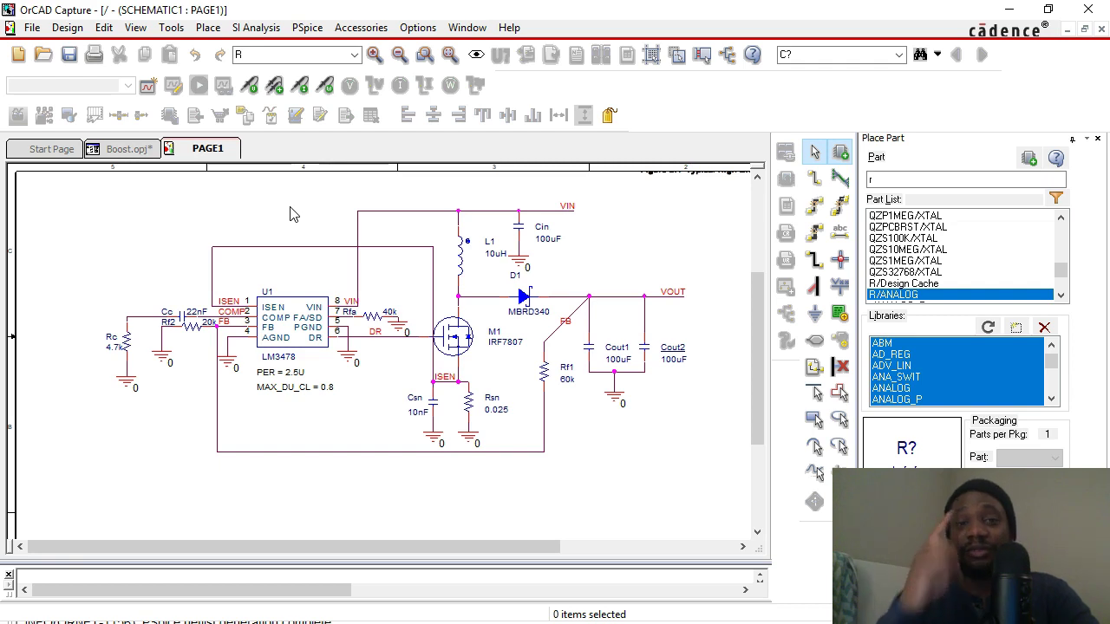
# Step: Open Design Rules Check for boost.dsn from the Tools menu and show its ERC Matrix
pyautogui.click(117, 149)
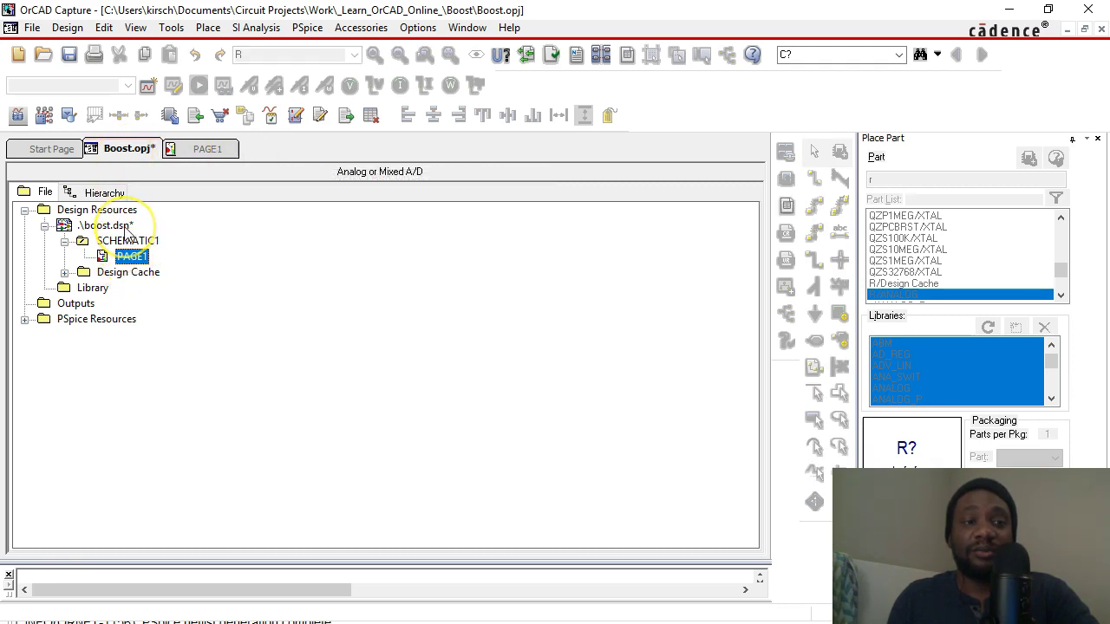
pyautogui.click(121, 227)
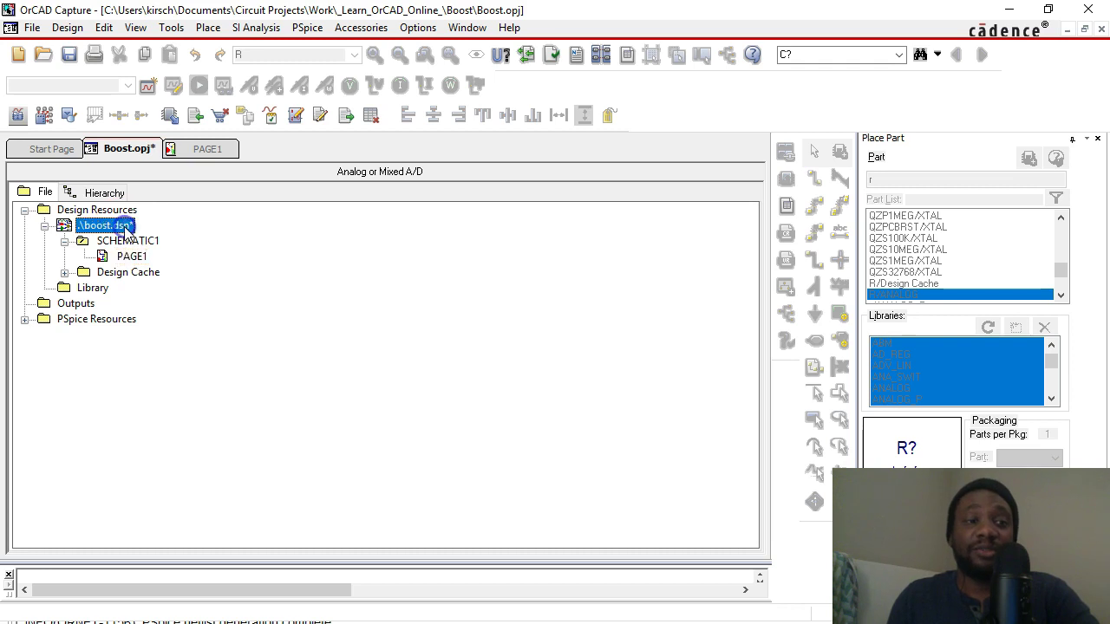
pyautogui.click(172, 26)
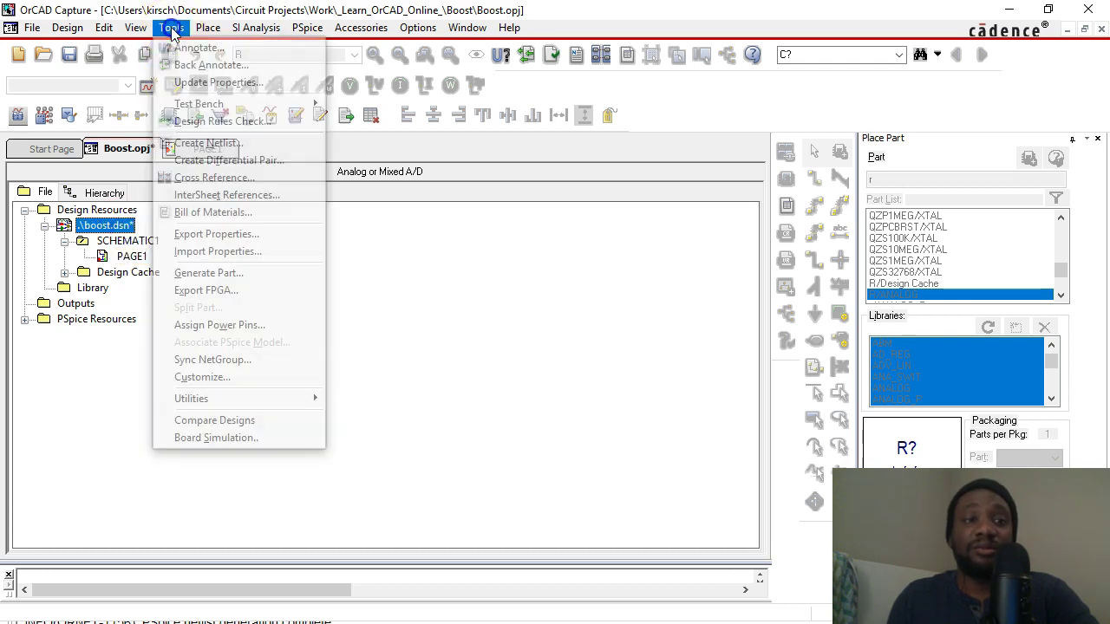
pyautogui.click(201, 117)
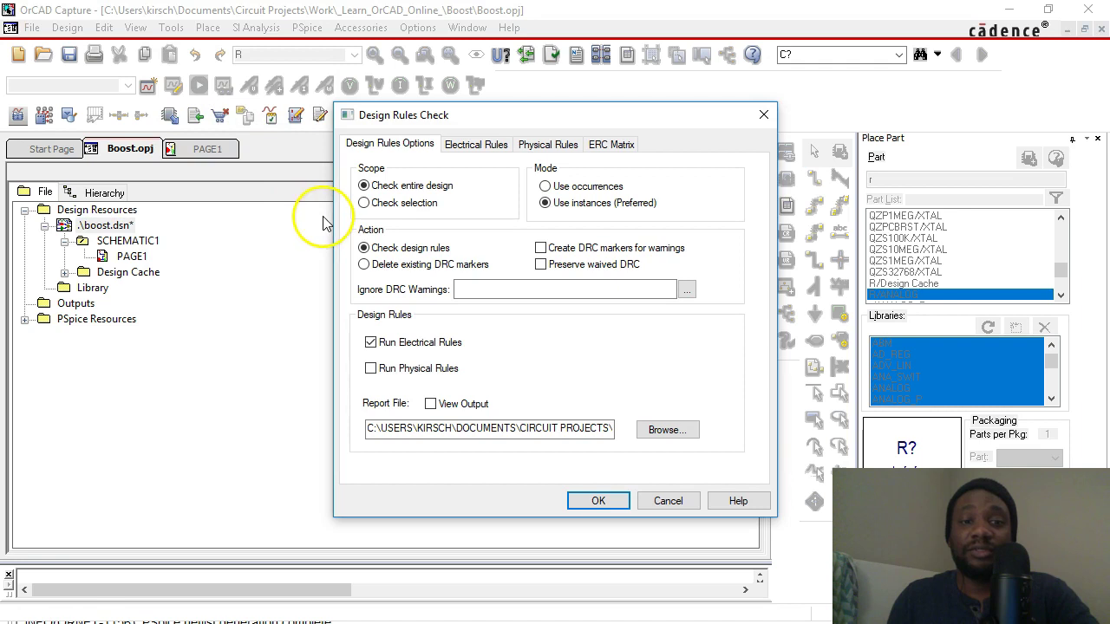
pyautogui.click(605, 144)
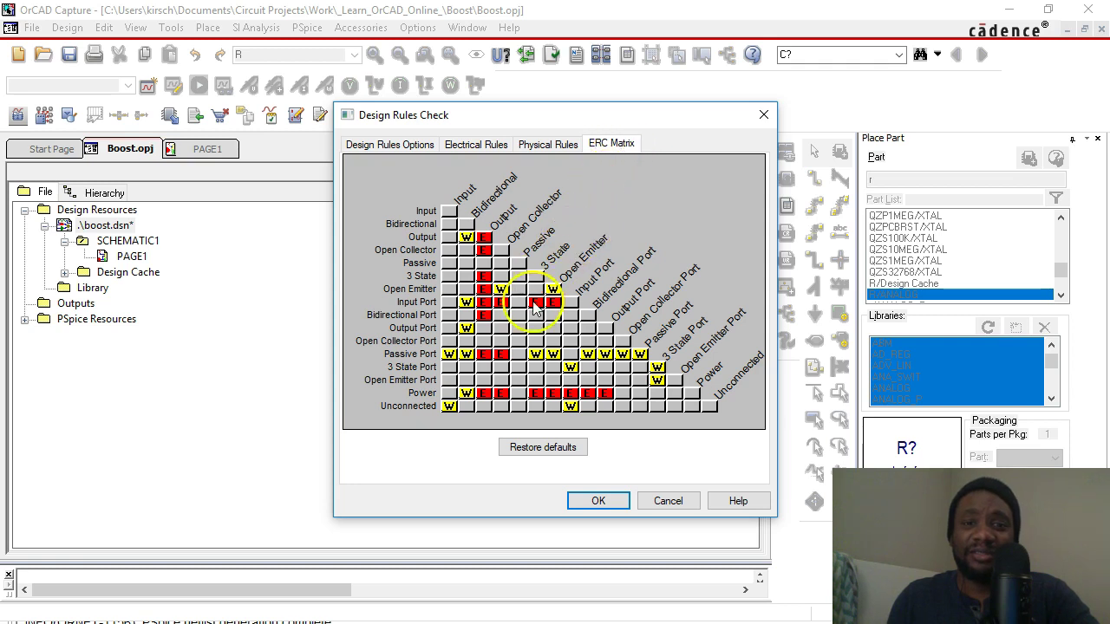
# Step: Review the Electrical Rules, leaving Scope on Check entire design
pyautogui.click(429, 144)
pyautogui.click(457, 145)
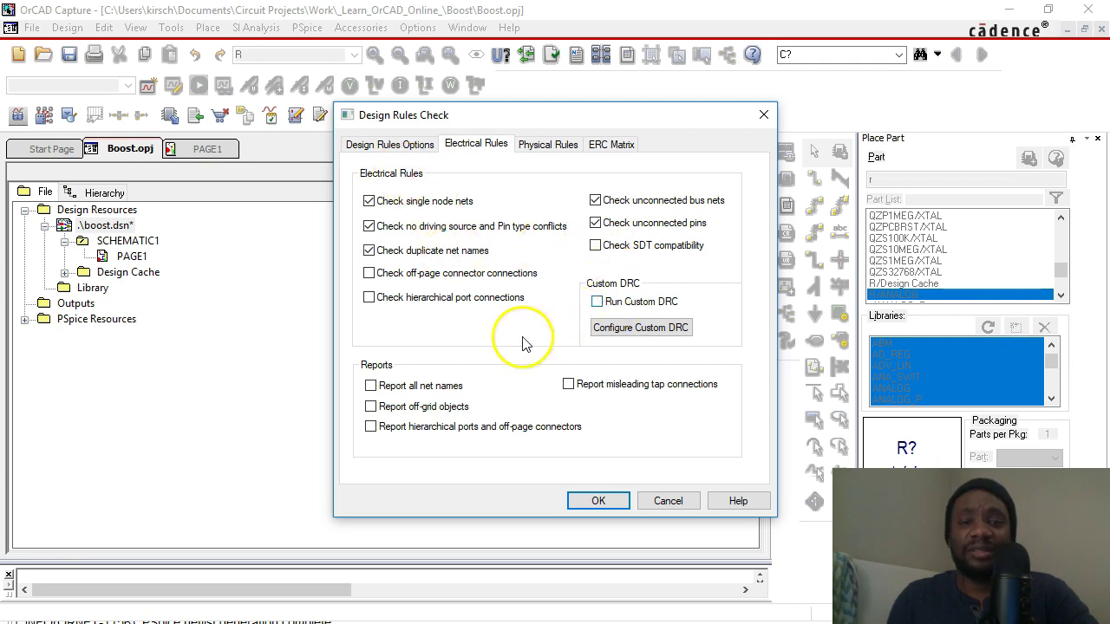
pyautogui.click(410, 155)
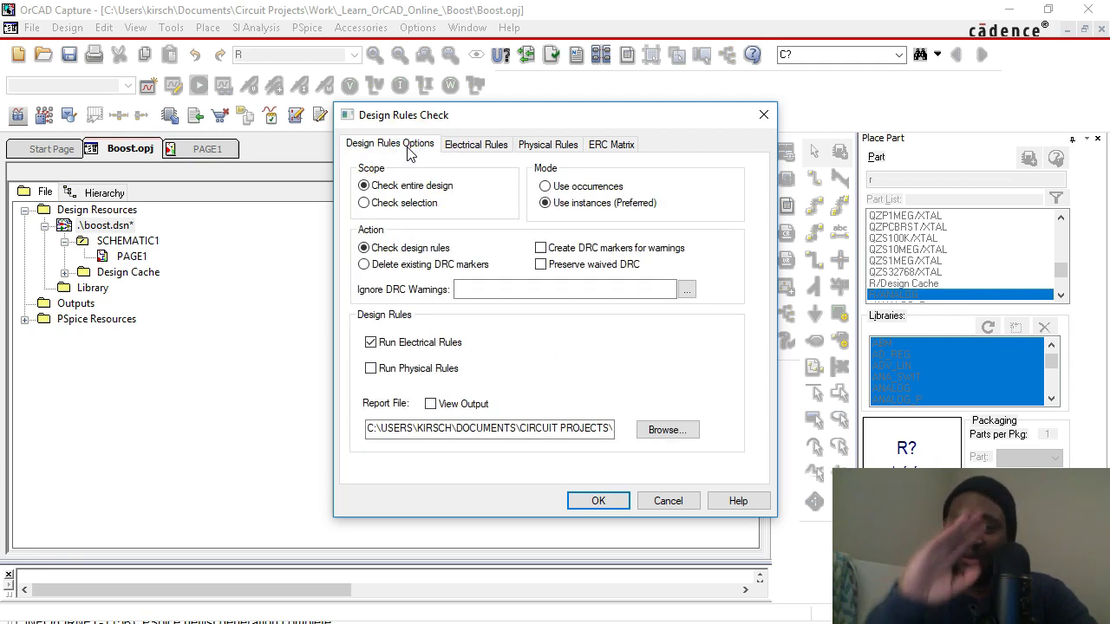
pyautogui.click(397, 207)
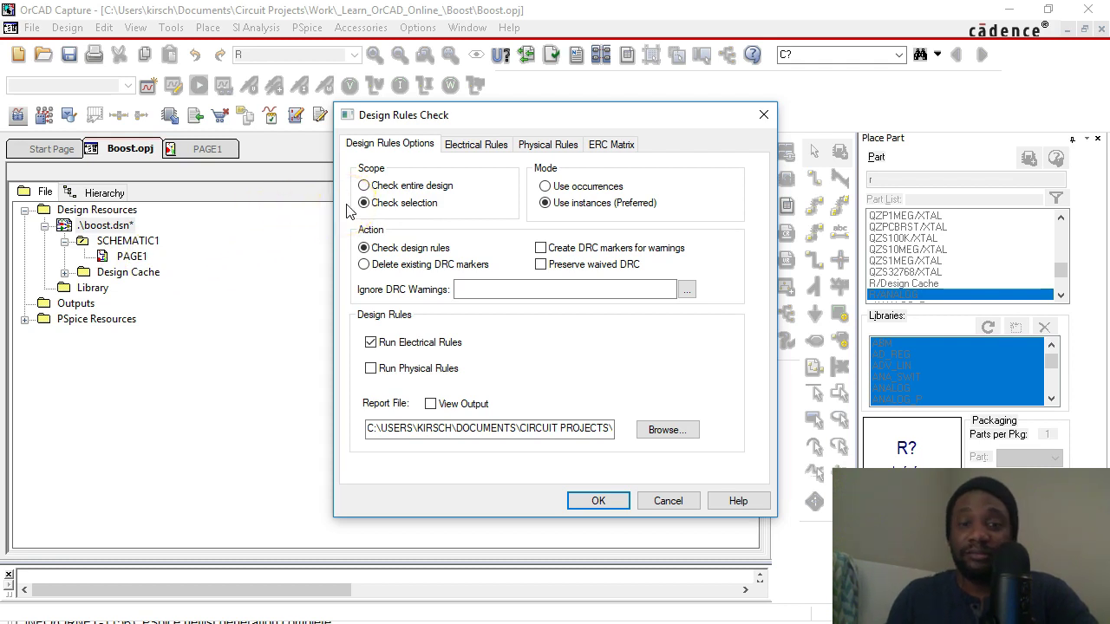
pyautogui.click(373, 185)
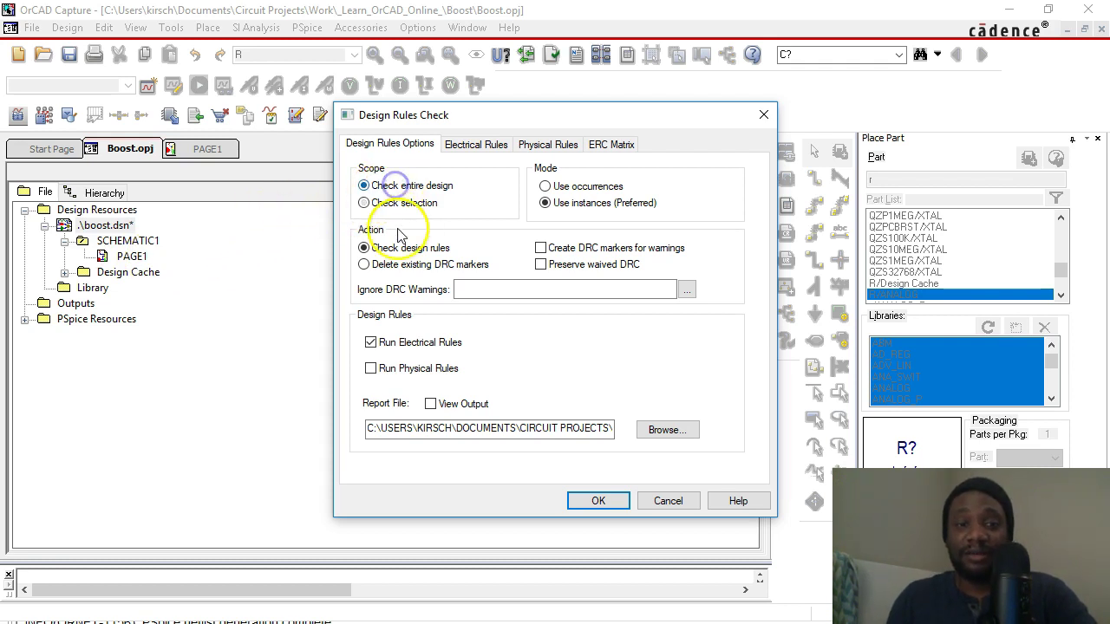
# Step: Turn on View Output and confirm the report file path ends in BOOST.DRC
pyautogui.click(444, 408)
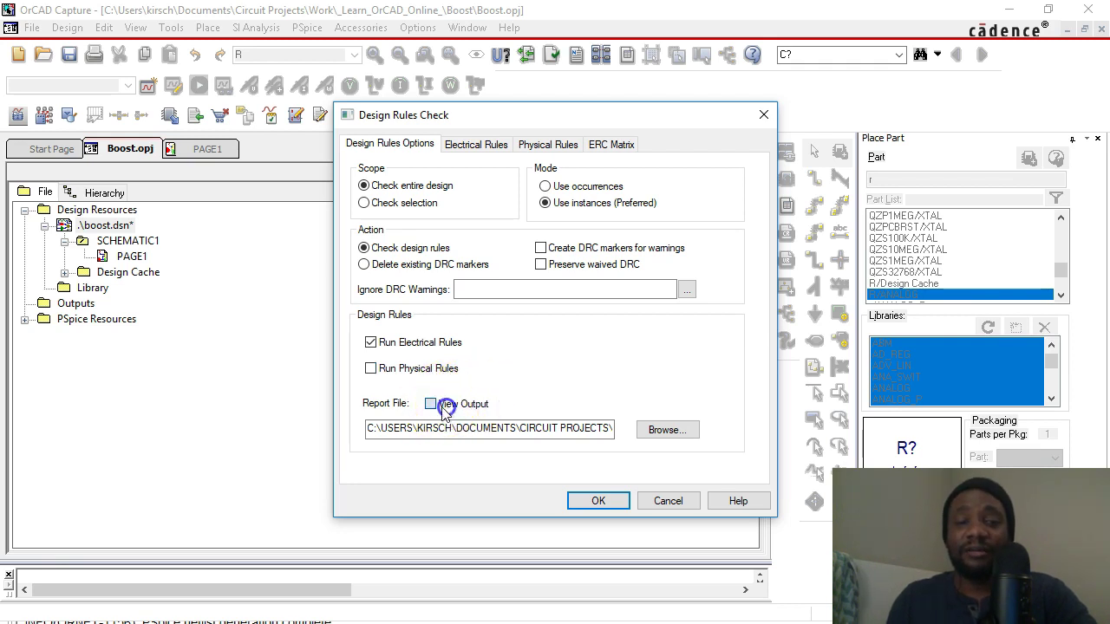
pyautogui.moveTo(513, 431); pyautogui.dragTo(664, 431)
pyautogui.click(591, 437)
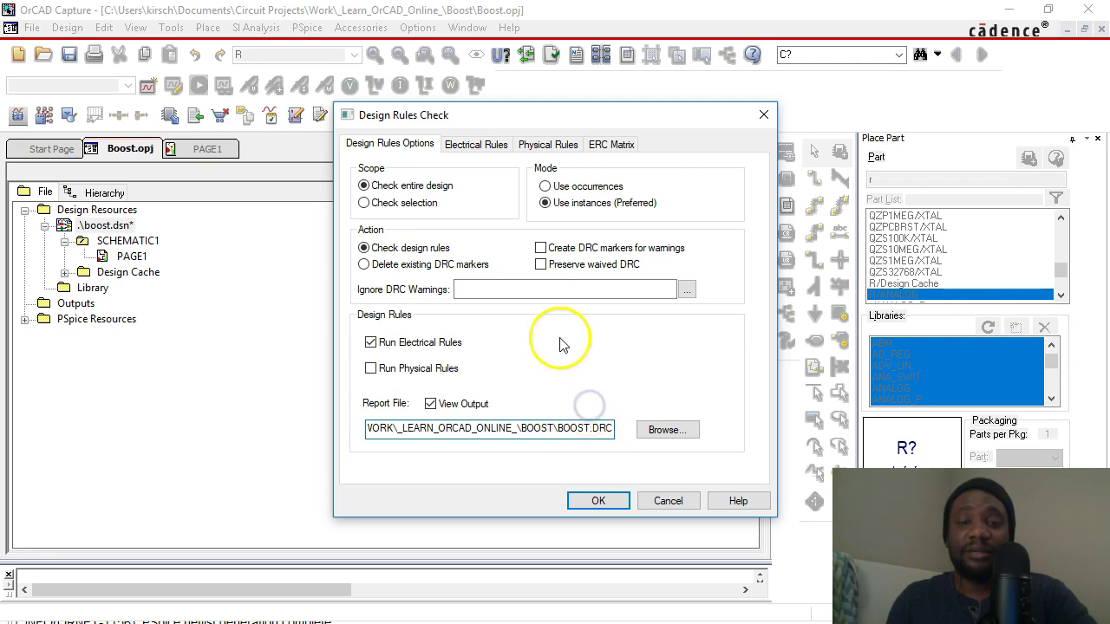
# Step: Run the check, then select the three ORCAP-1829 pin type conflict warnings in BOOST.DRC
pyautogui.click(597, 502)
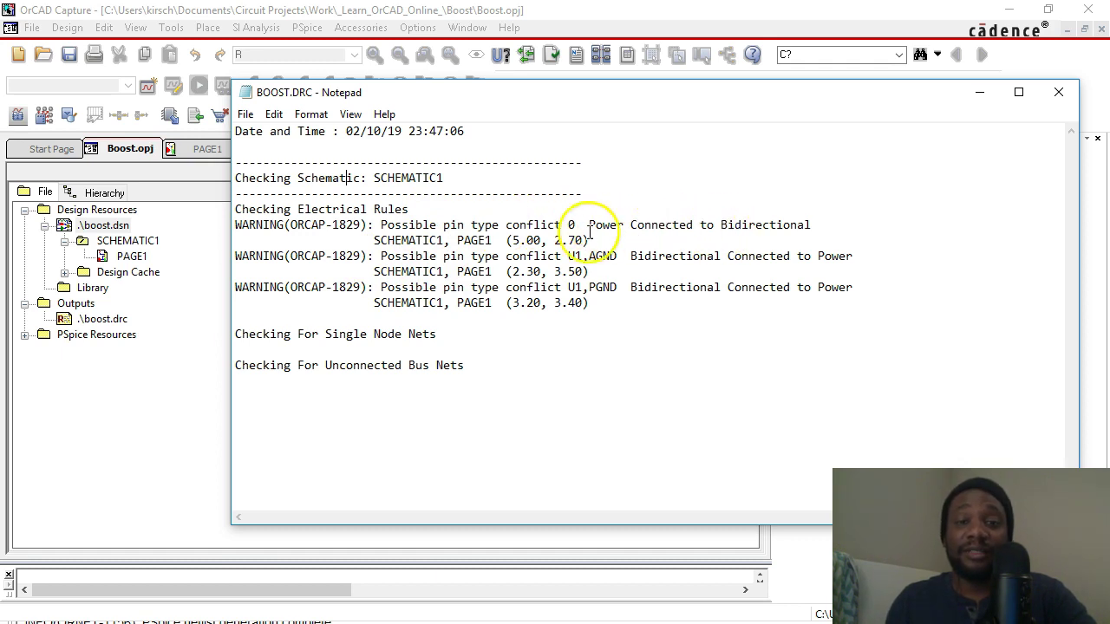
pyautogui.doubleClick(747, 224)
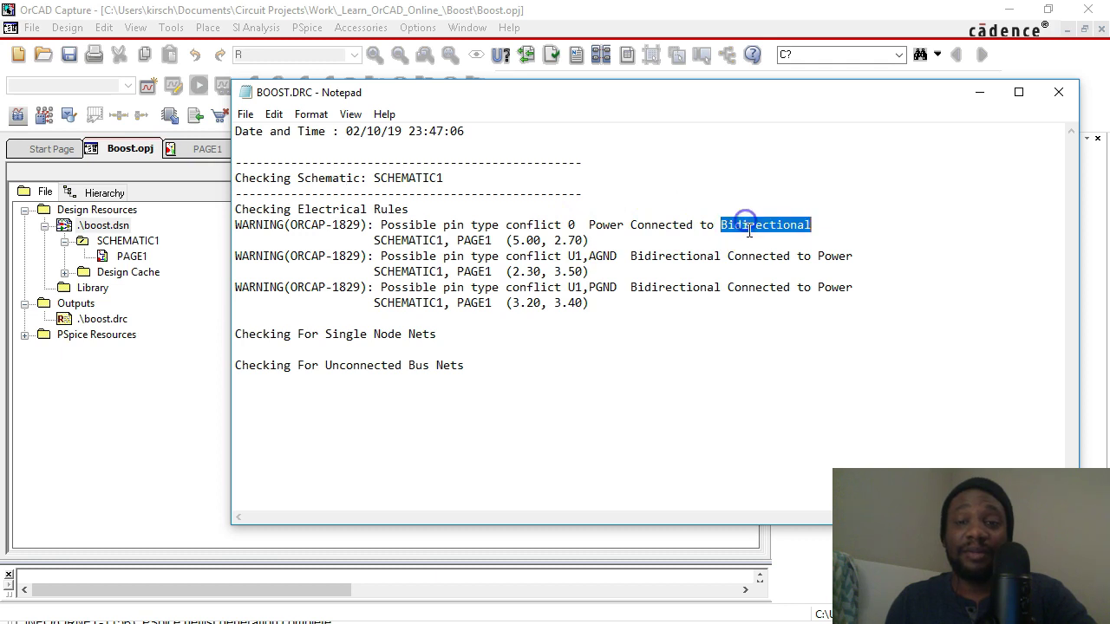
pyautogui.click(568, 241)
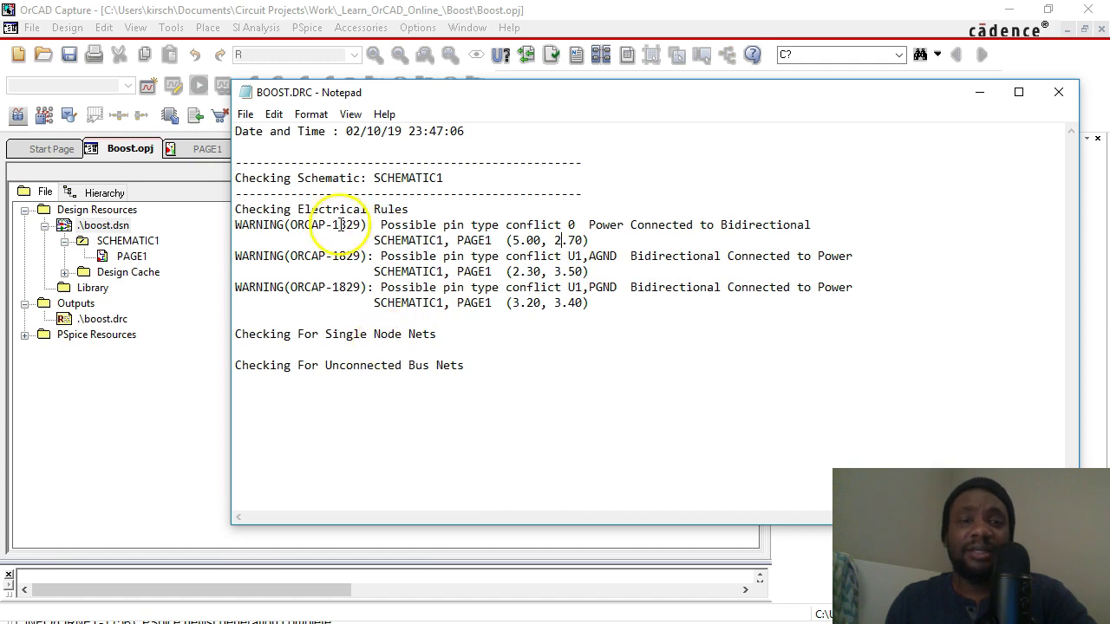
pyautogui.moveTo(235, 227); pyautogui.dragTo(611, 303)
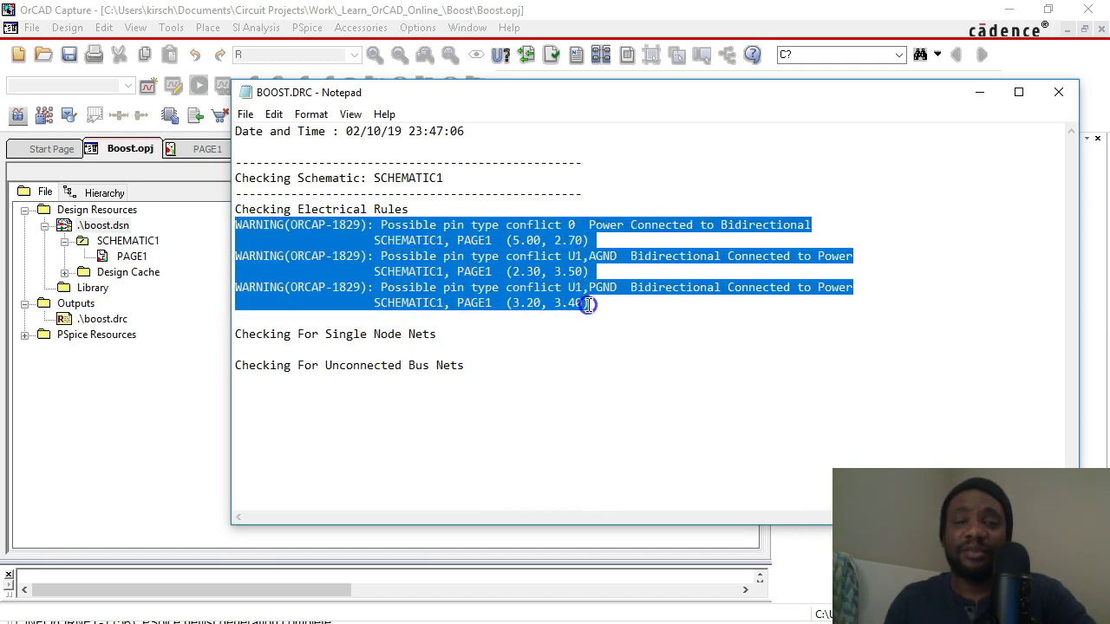
pyautogui.click(624, 289)
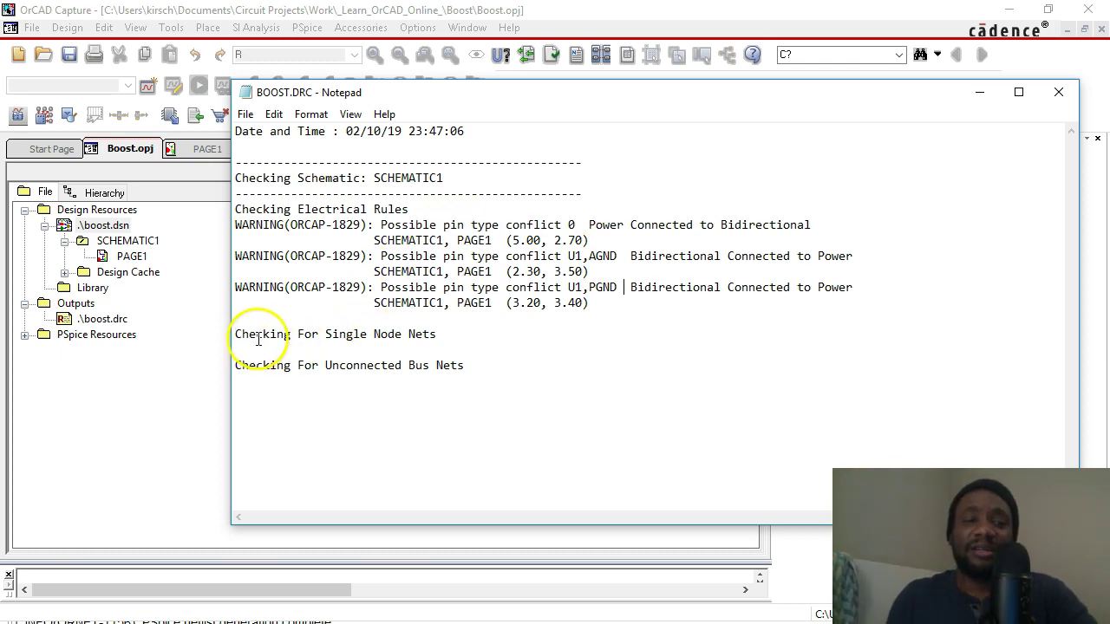
pyautogui.moveTo(249, 335); pyautogui.dragTo(436, 341)
pyautogui.click(458, 331)
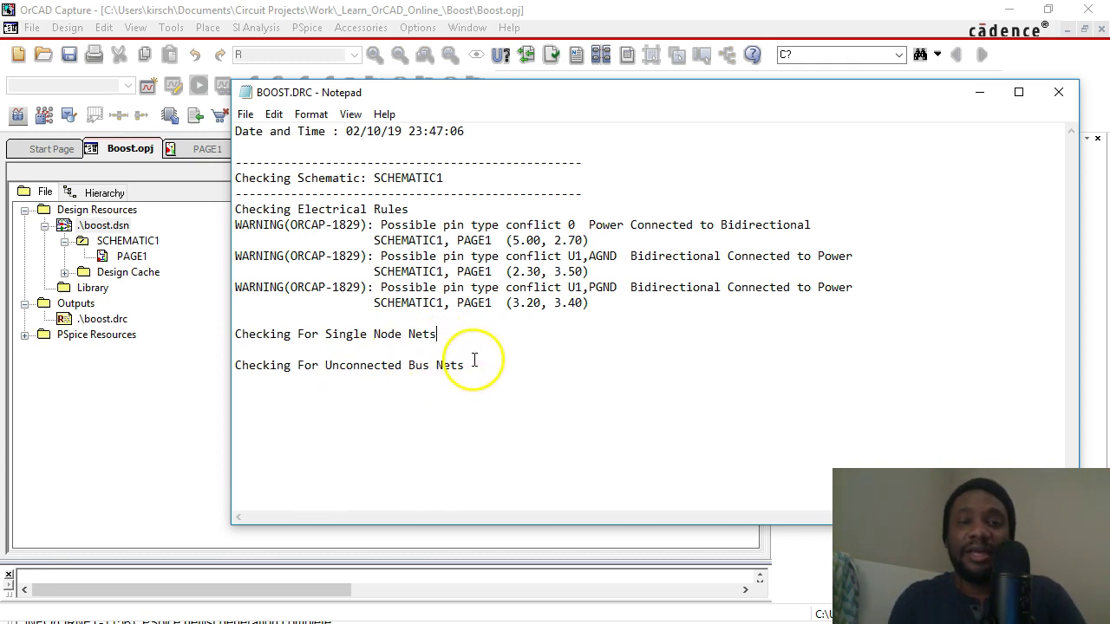
pyautogui.moveTo(465, 364); pyautogui.dragTo(288, 365)
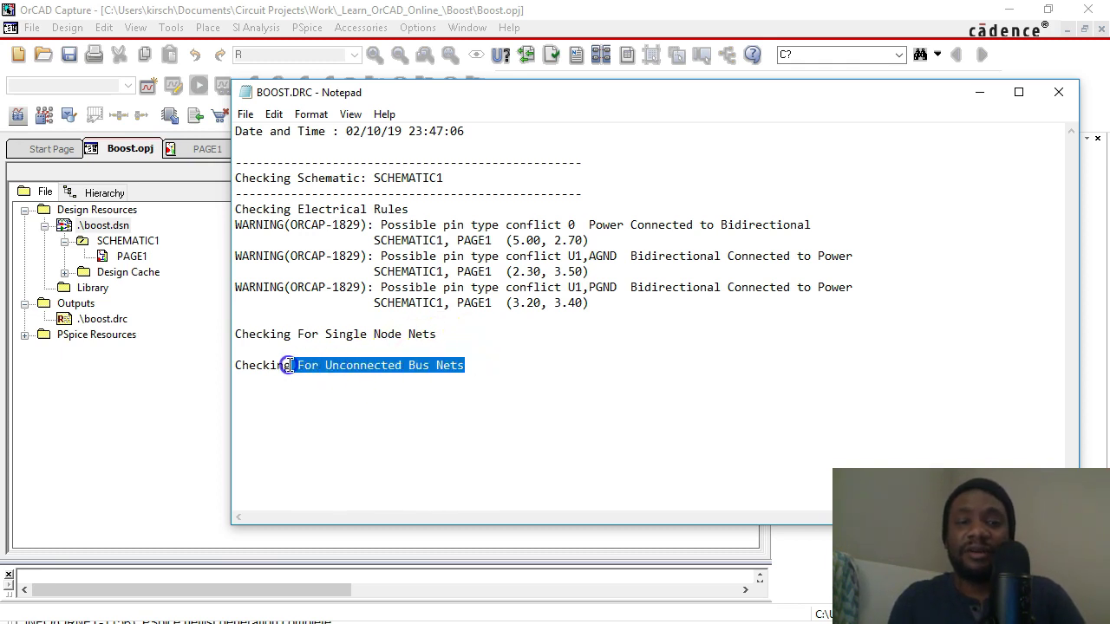
pyautogui.click(360, 241)
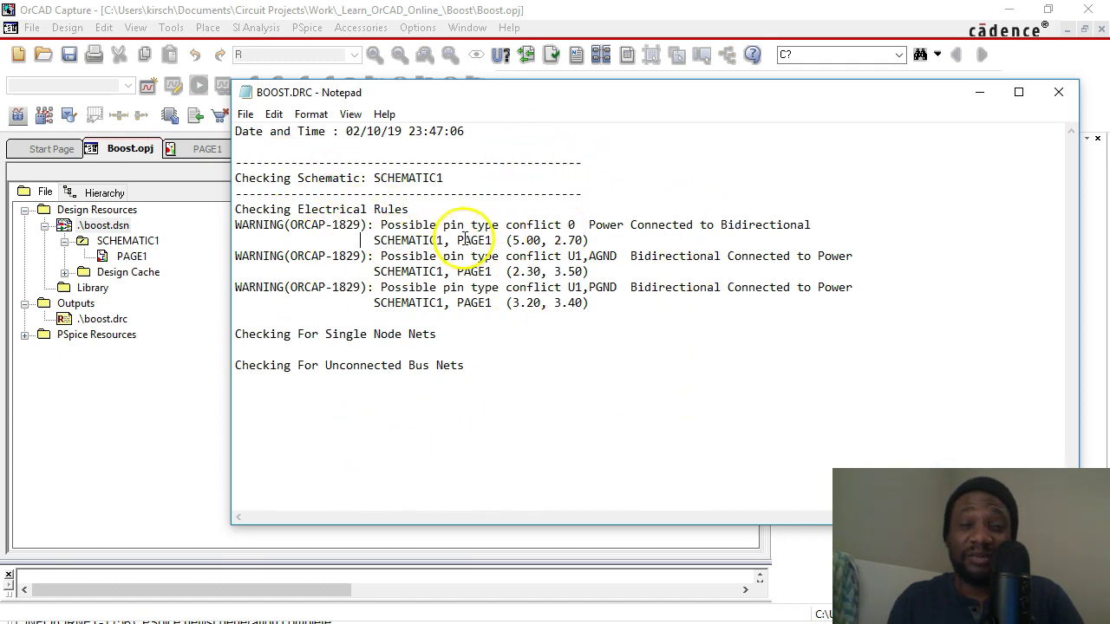
# Step: Close the Notepad DRC report and return to the PAGE1 schematic
pyautogui.click(1058, 92)
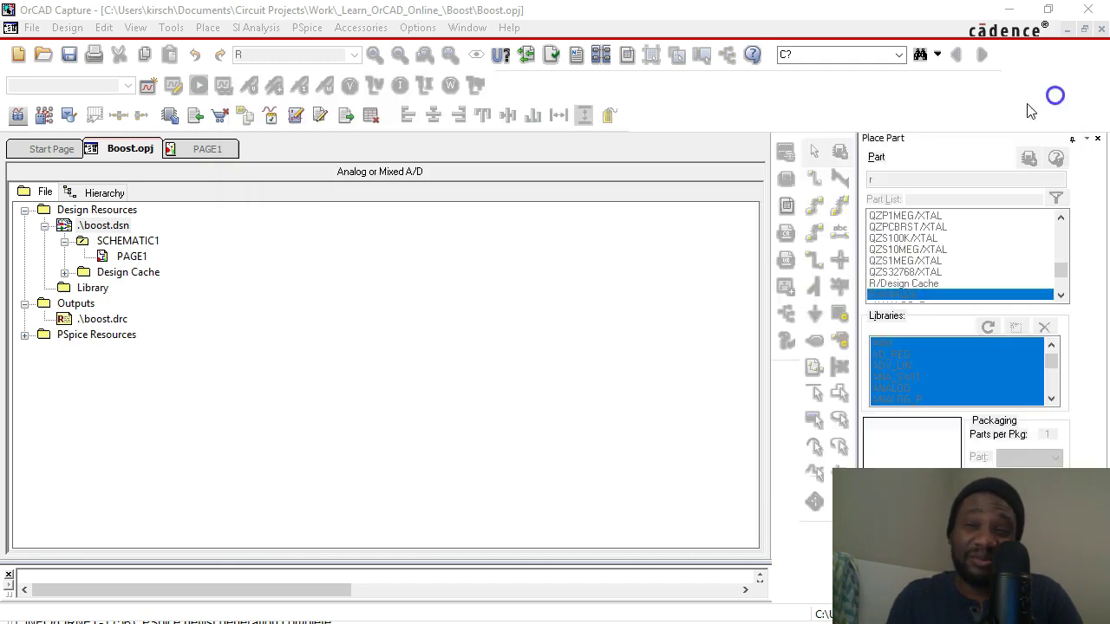
pyautogui.click(194, 153)
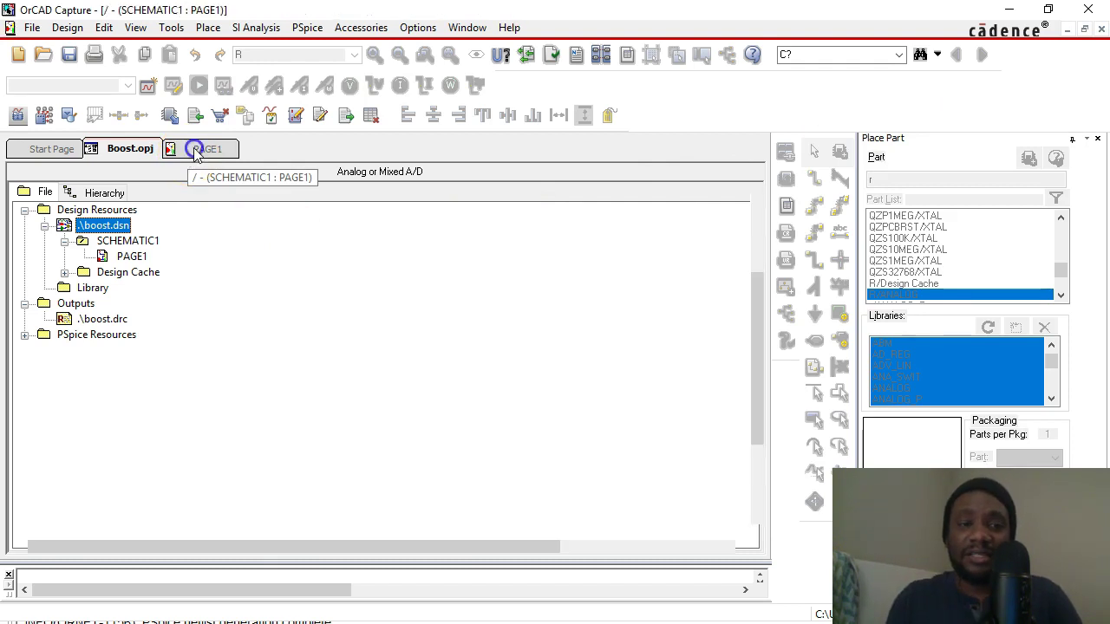